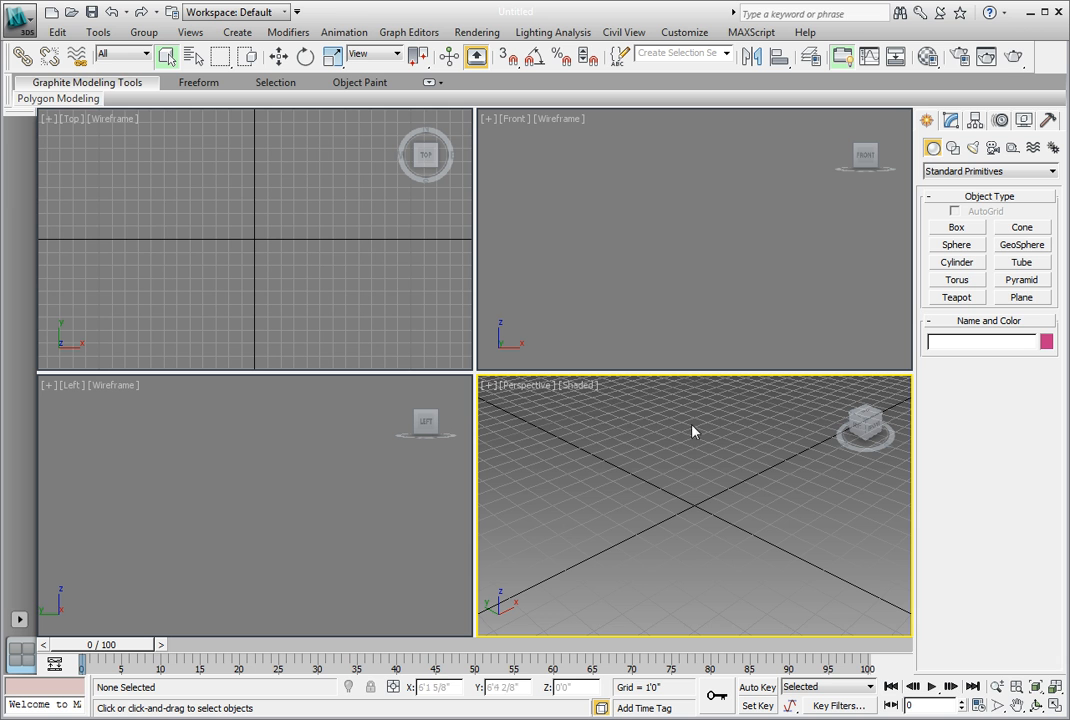
Open the scene file Ch05_Exterior_streetlight01.max from the CH 05 folder.
left_click(17, 30)
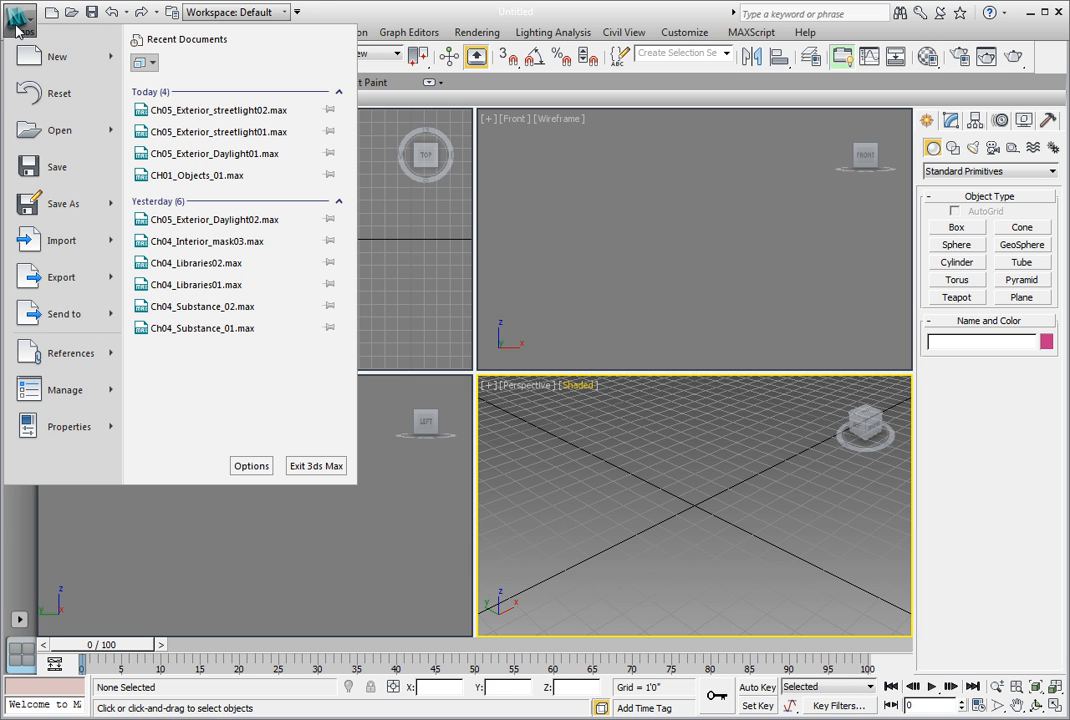
left_click(38, 134)
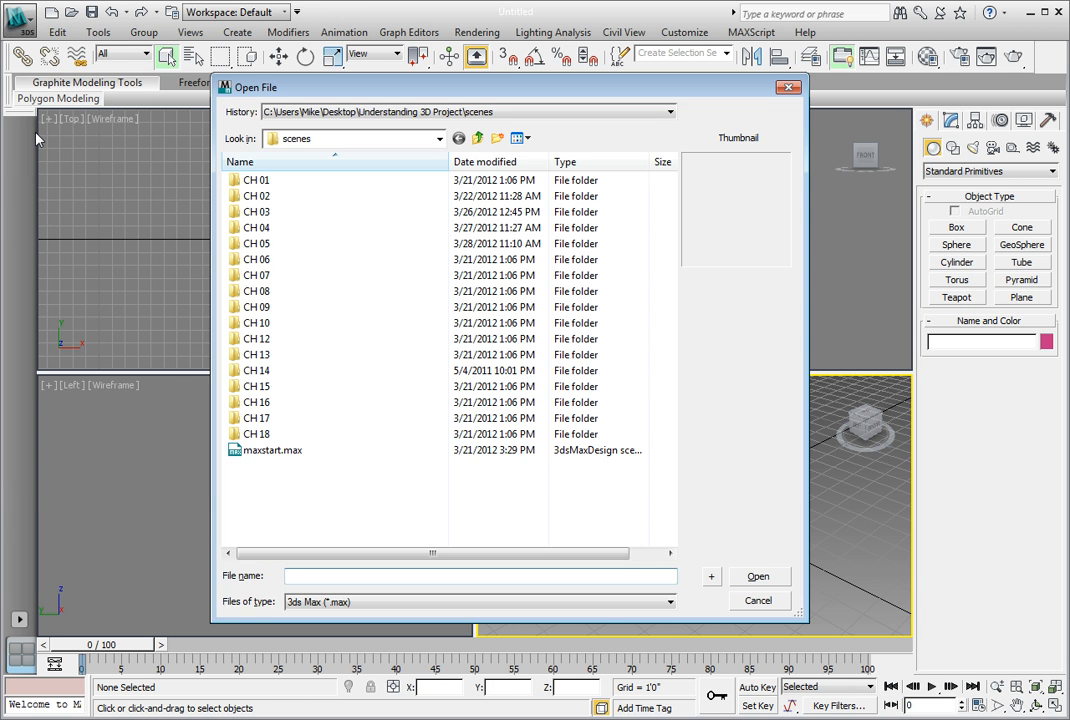
double_click(272, 251)
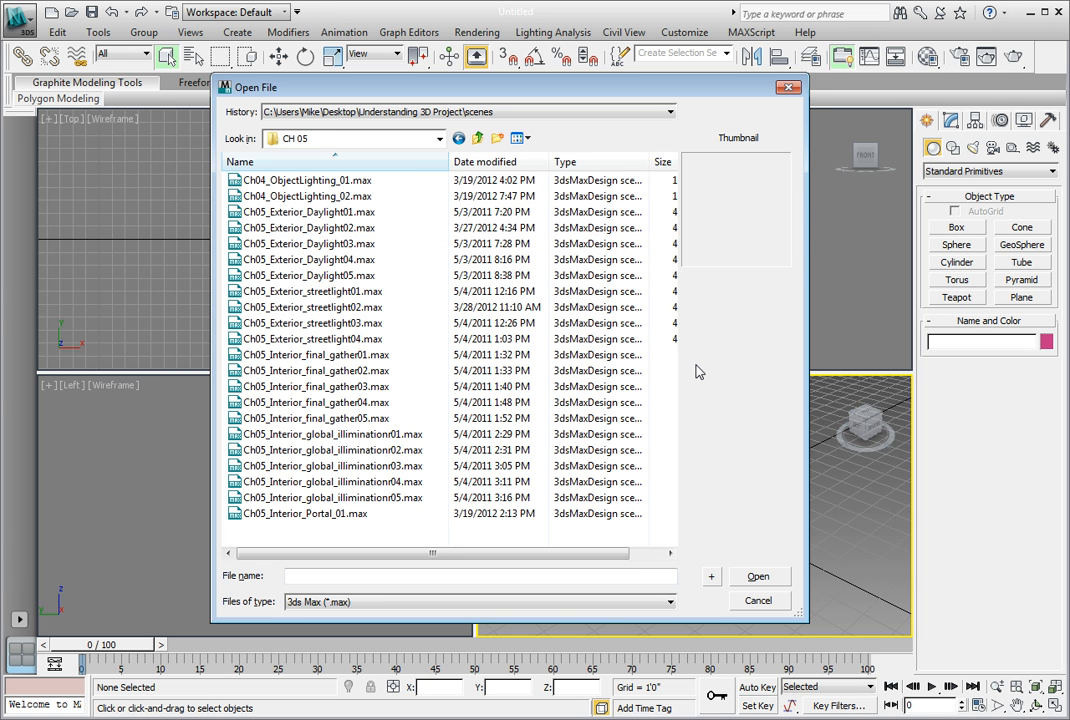
left_click(340, 294)
left_click(750, 576)
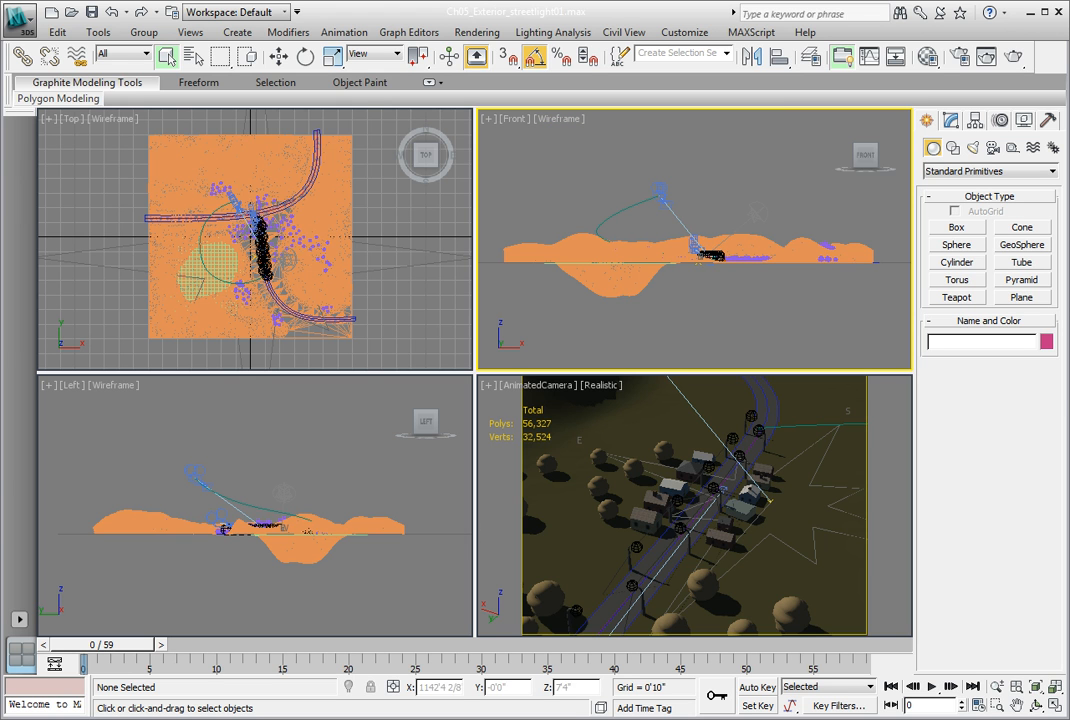
Save the scene as an incremented copy named Ch05_Exterior_streetlight02.max.
left_click(12, 28)
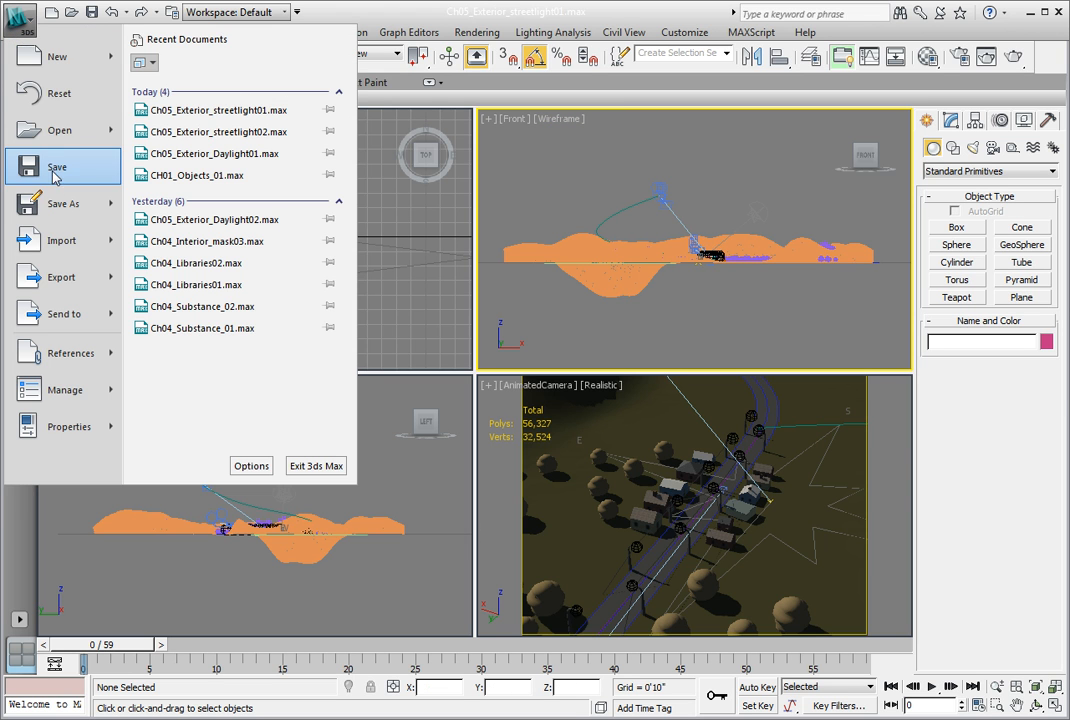
left_click(52, 206)
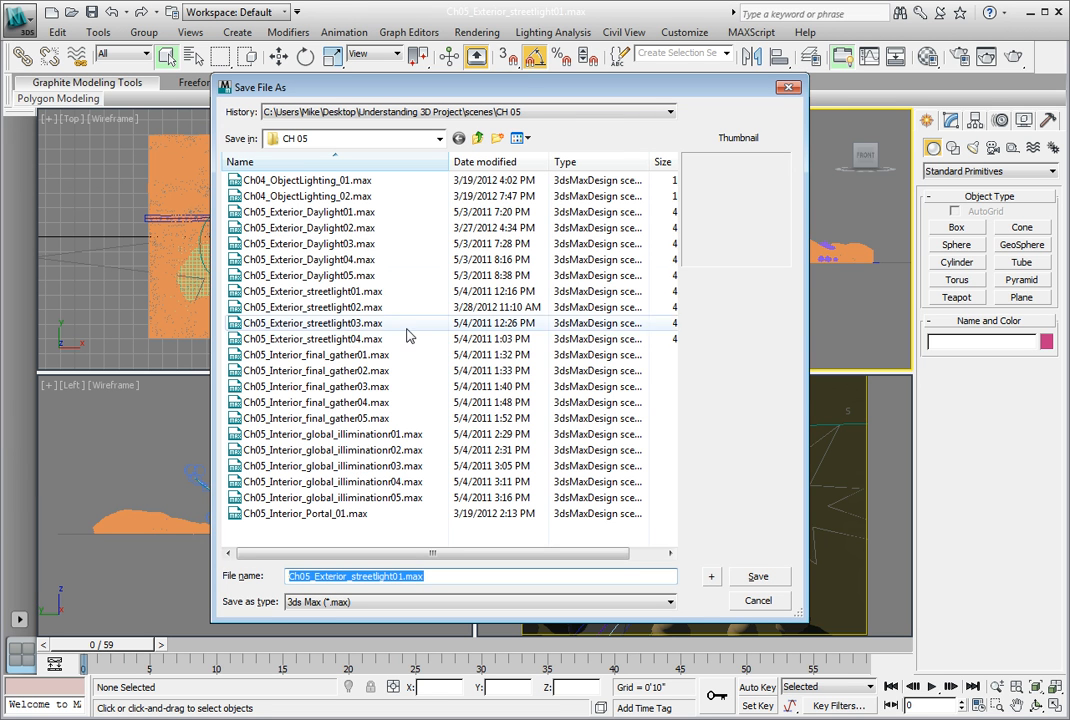
left_click(714, 577)
left_click(833, 391)
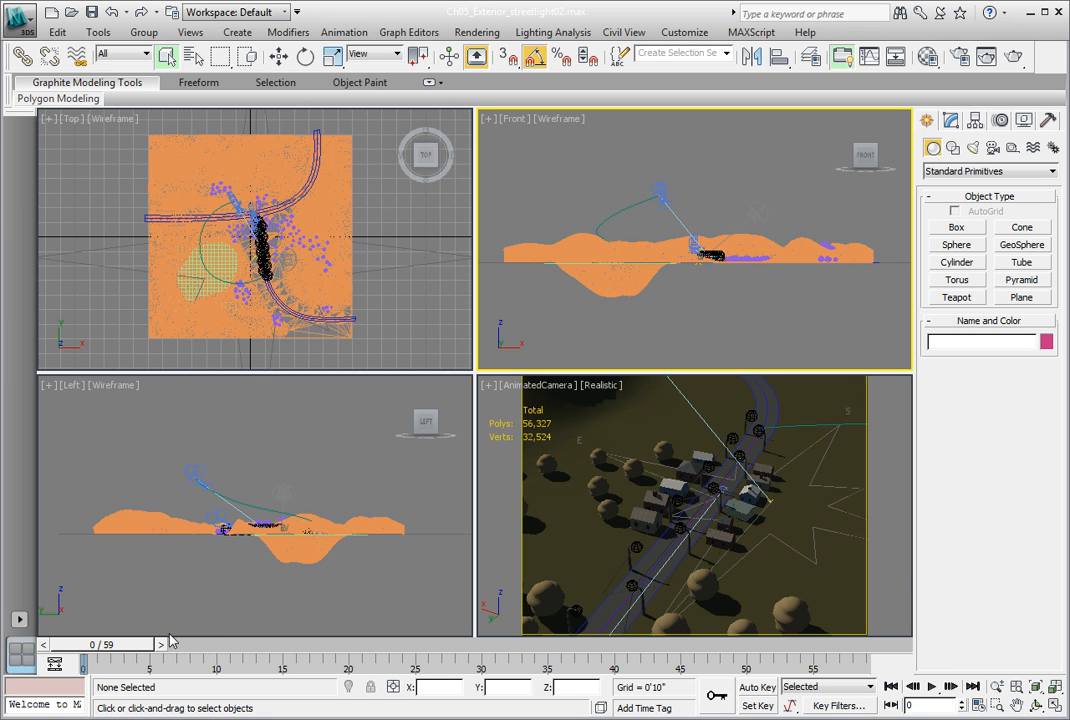
Go to frame 59 of the animation and open the Light Lister to review the photometric light names.
left_click_drag(124, 649, 897, 655)
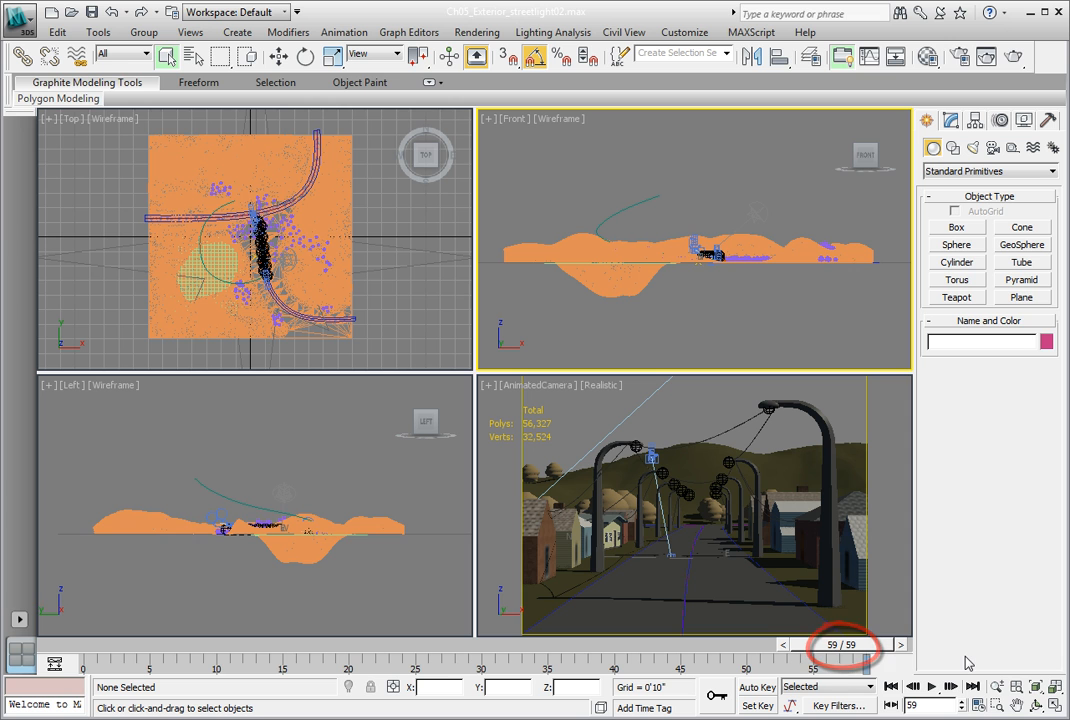
left_click(99, 33)
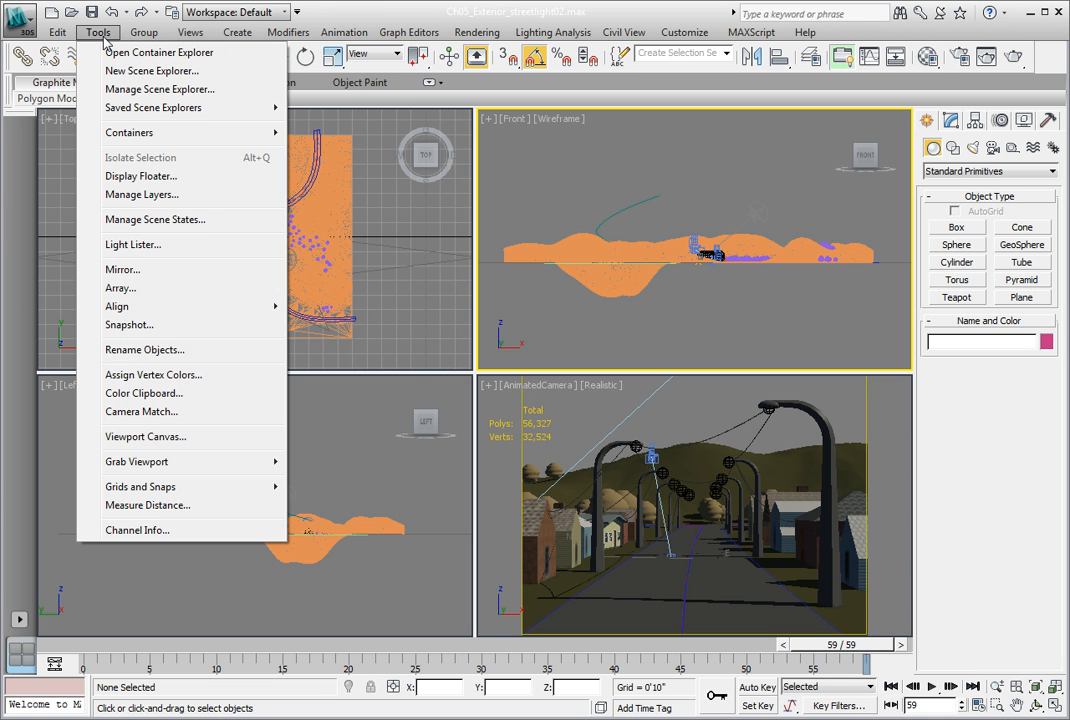
left_click(110, 244)
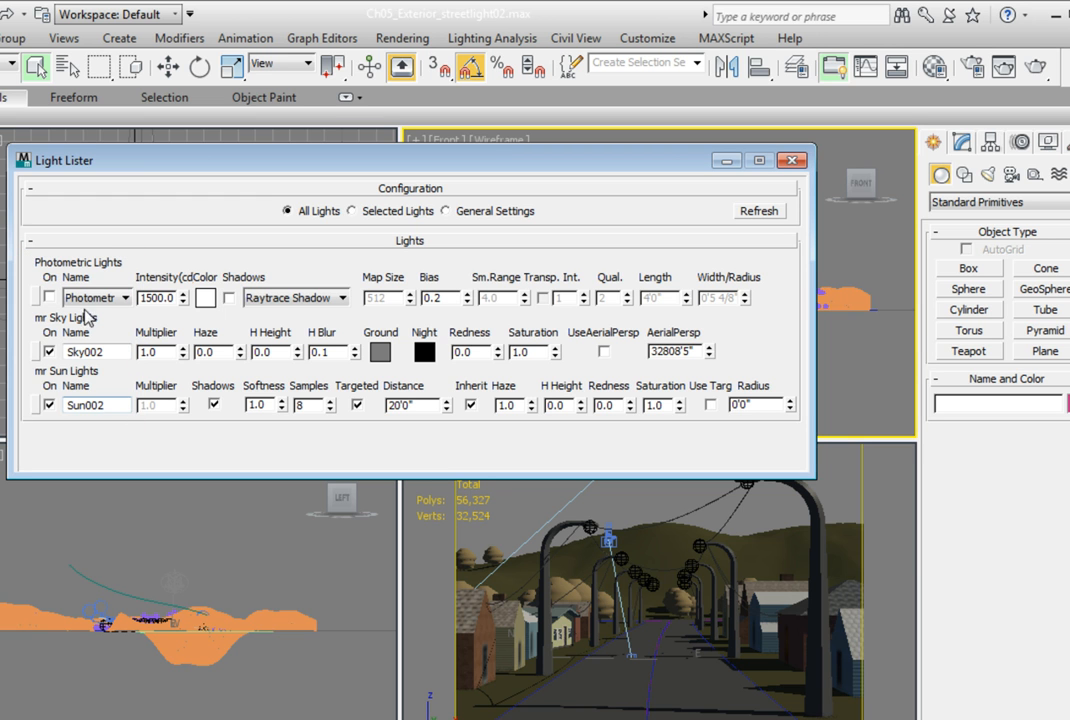
left_click(111, 298)
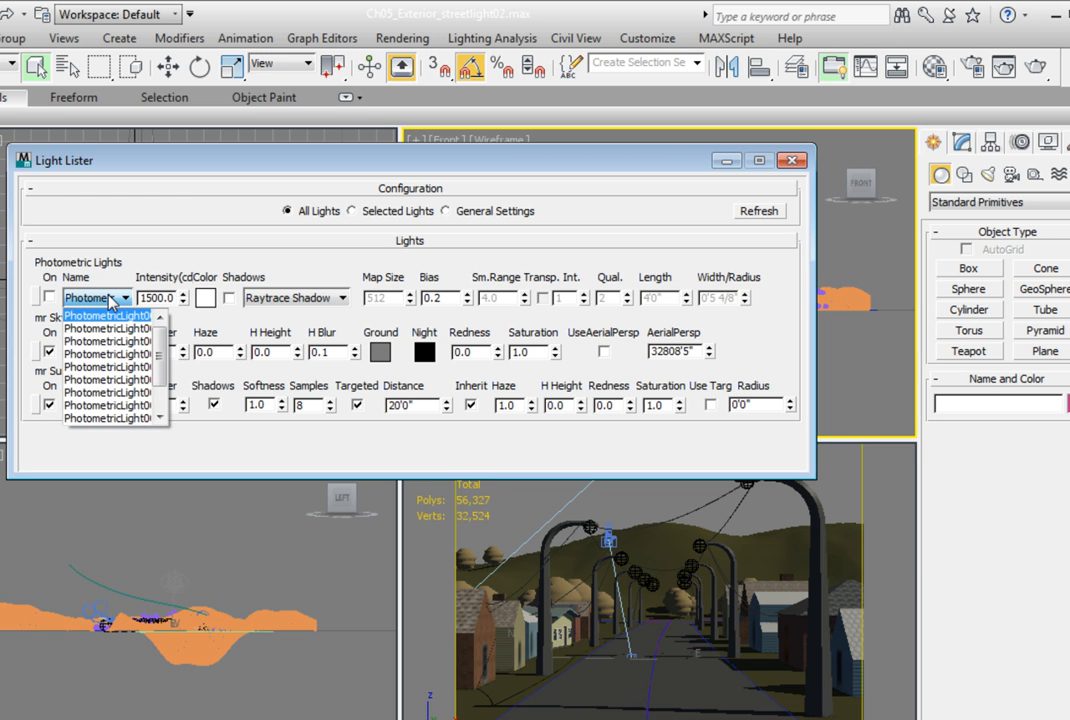
left_click(111, 298)
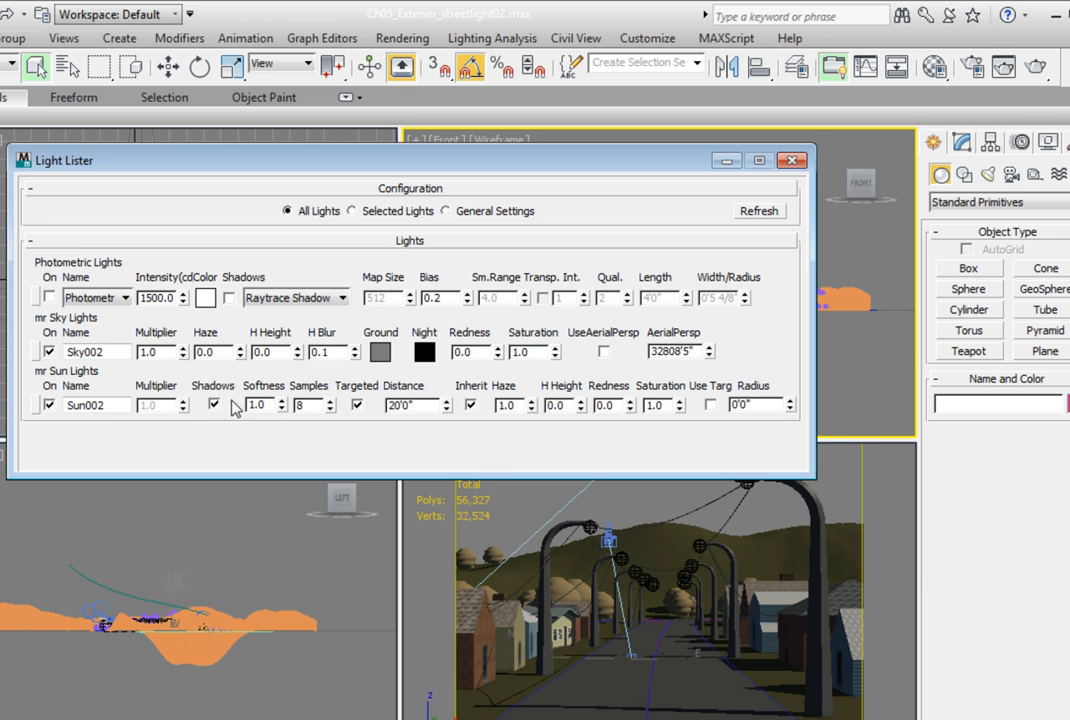
Turn off the Sun002 and Sky002 lights in the Light Lister and render the AnimatedCamera view.
left_click(48, 406)
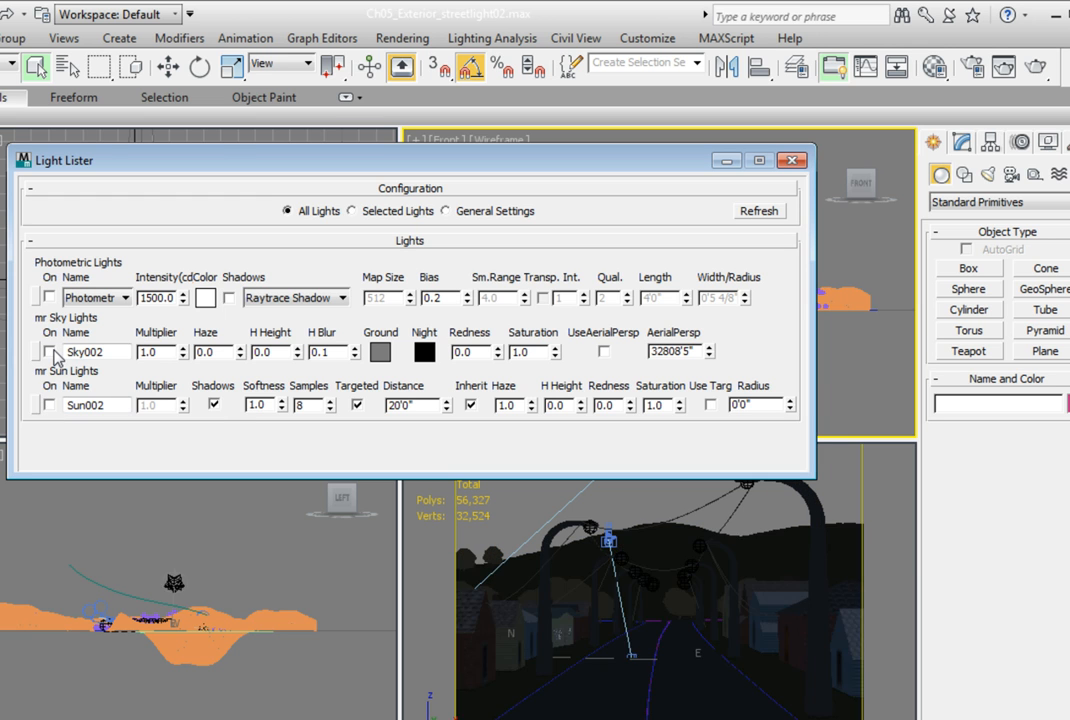
left_click(49, 352)
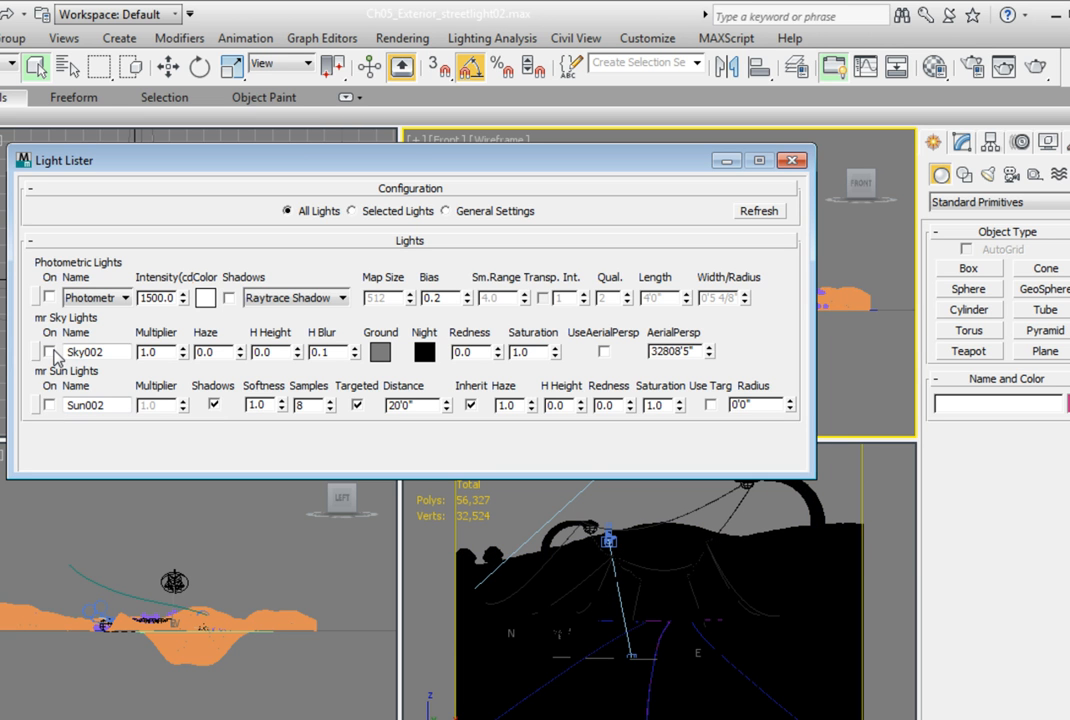
left_click(900, 510)
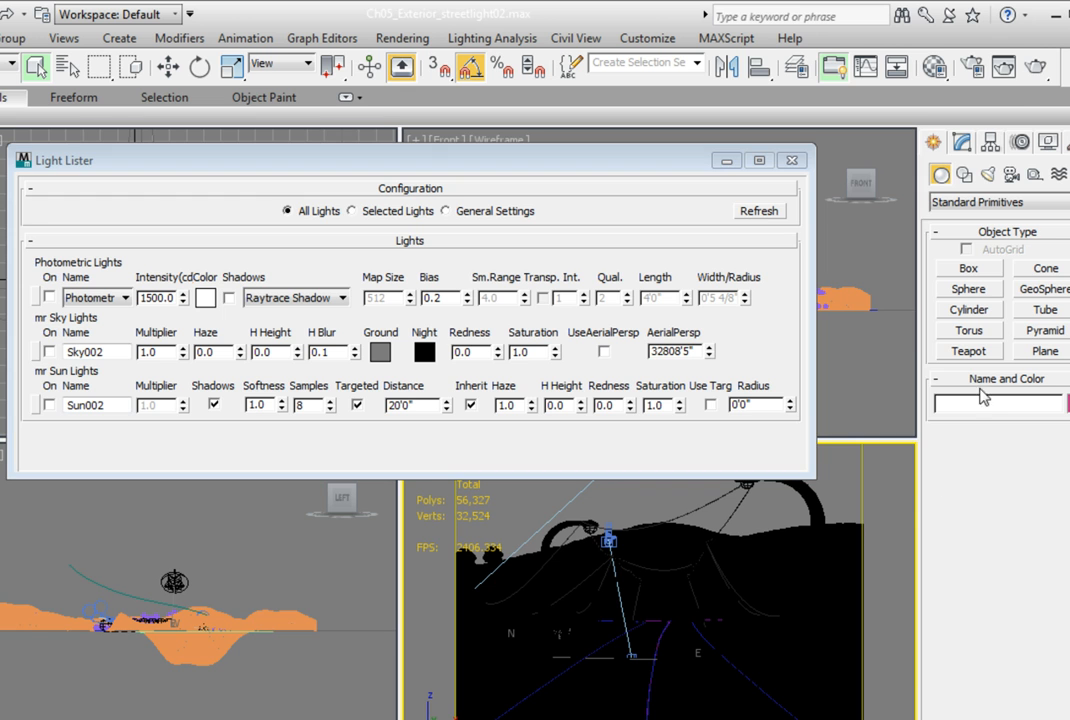
left_click(1035, 66)
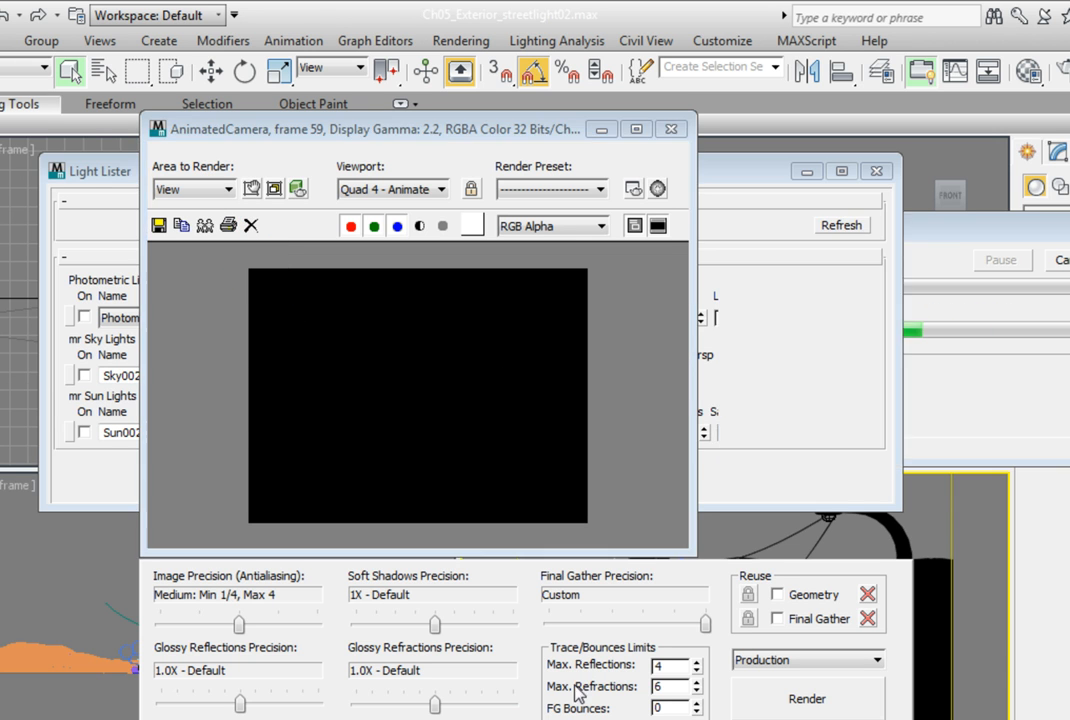
Turn on the photometric streetlights in the Light Lister and render the camera view again.
left_click(80, 318)
left_click(82, 318)
left_click(252, 515)
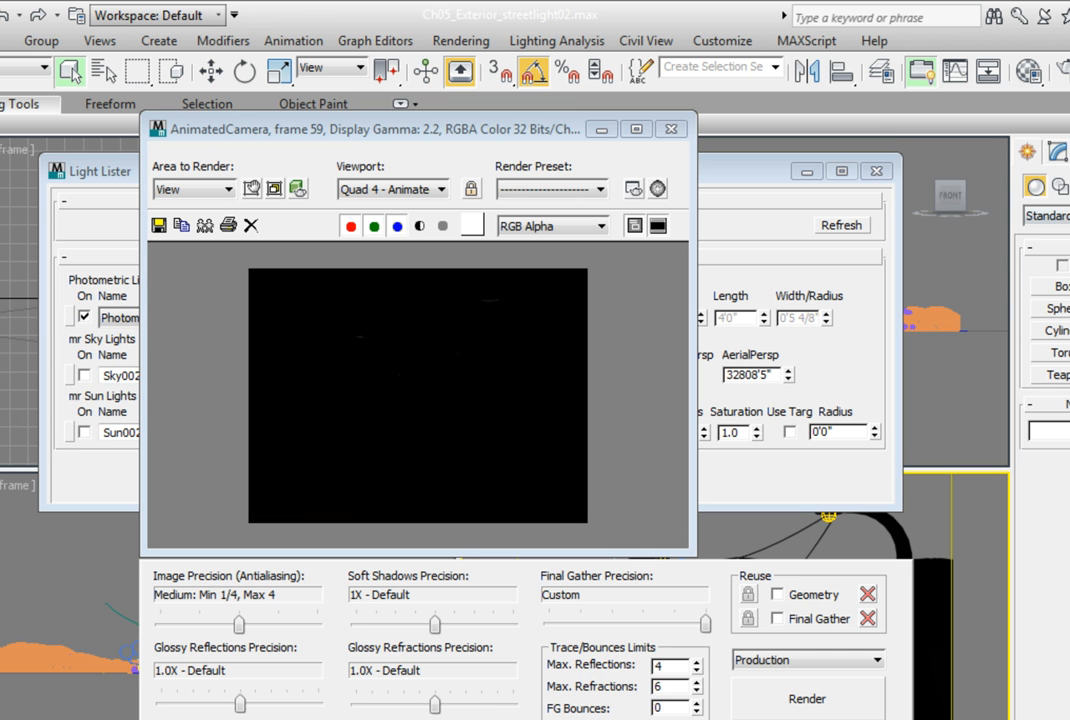
Select all the photometric streetlights from the Light Lister and show their Intensity/Color/Attenuation parameters for modification.
left_click(1058, 153)
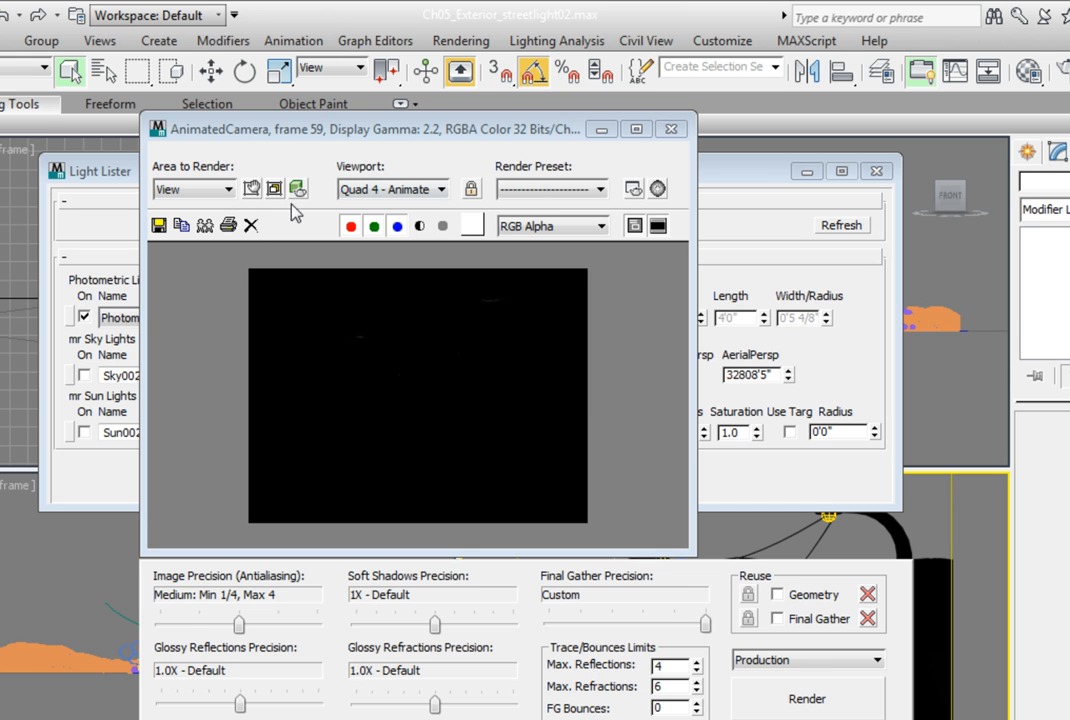
left_click(70, 320)
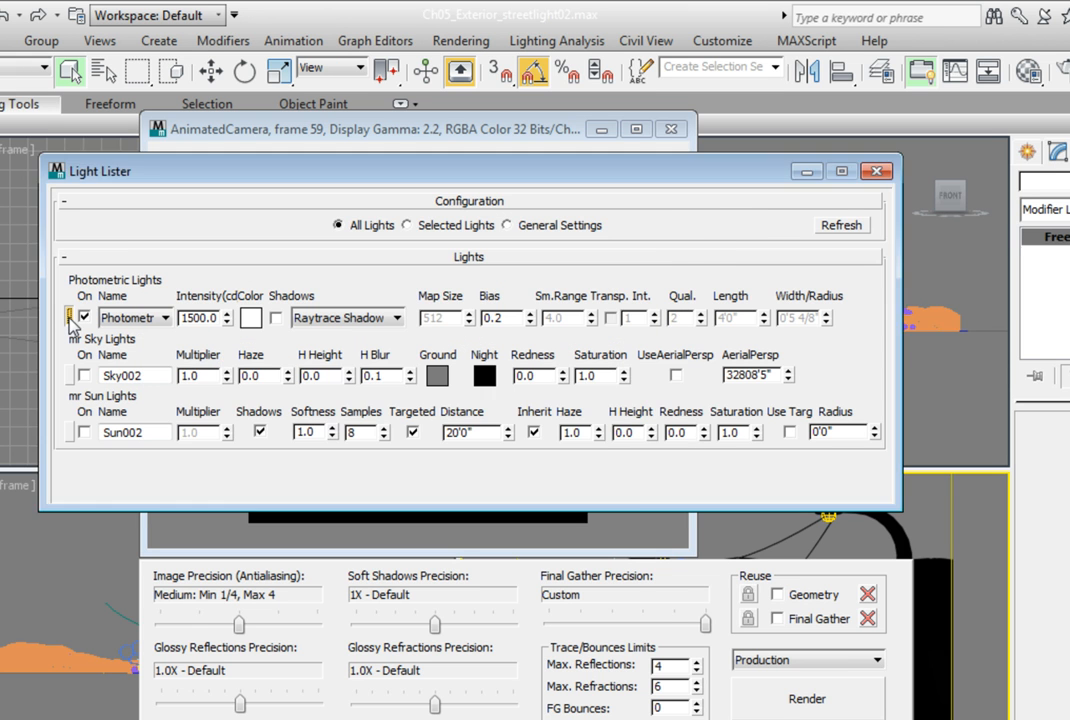
left_click(70, 318)
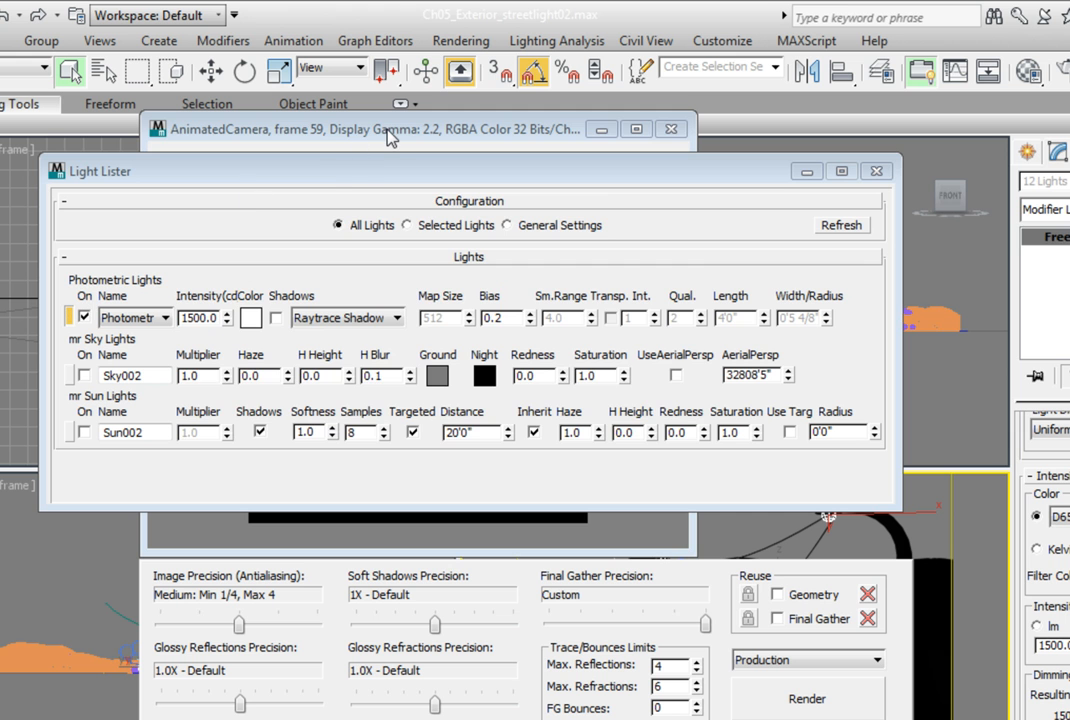
left_click(325, 112)
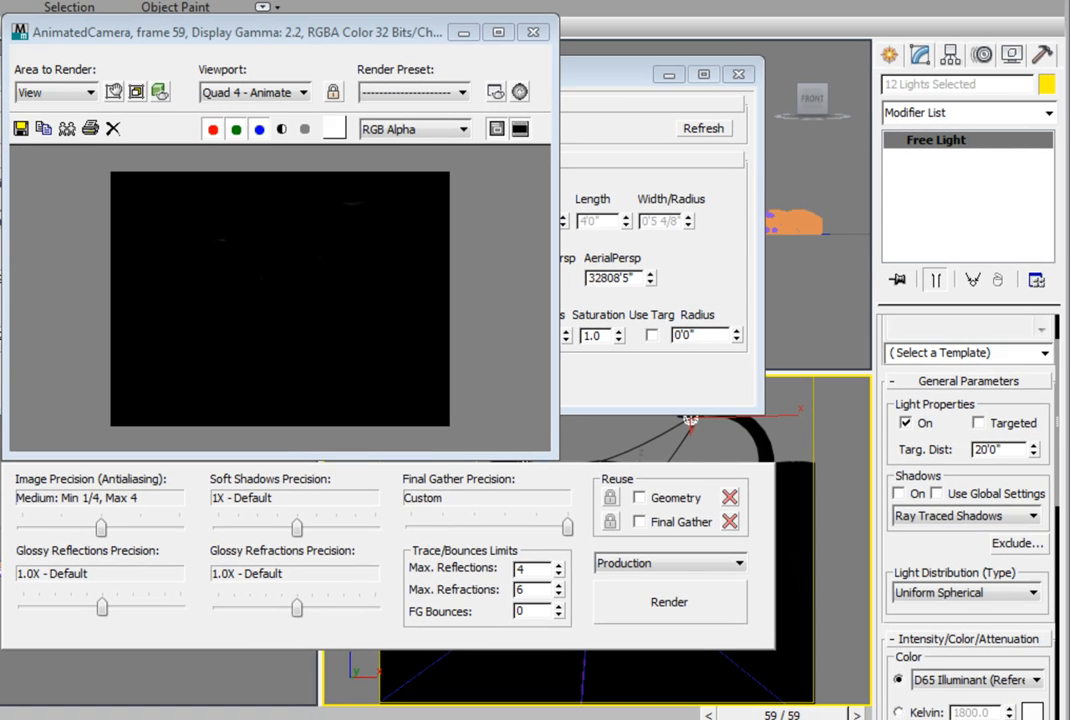
left_click_drag(955, 719, 958, 568)
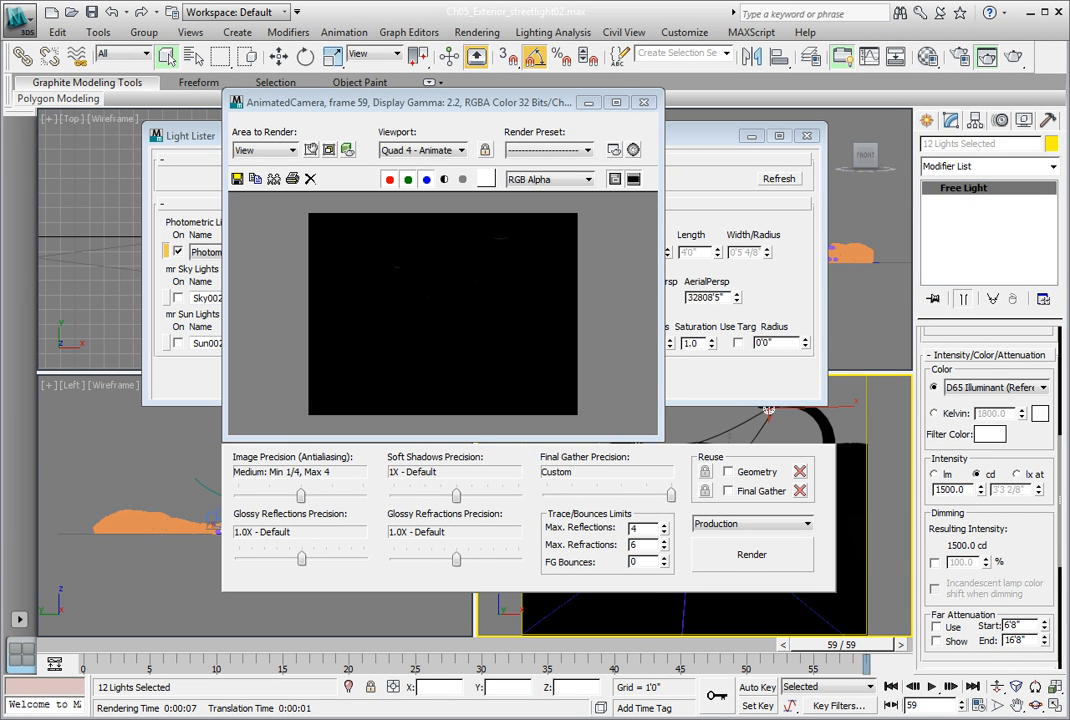
Set the mr Photographic Exposure Control preset to Physically Based Lighting, Outdoor Nighttime and render the camera view.
left_click(644, 102)
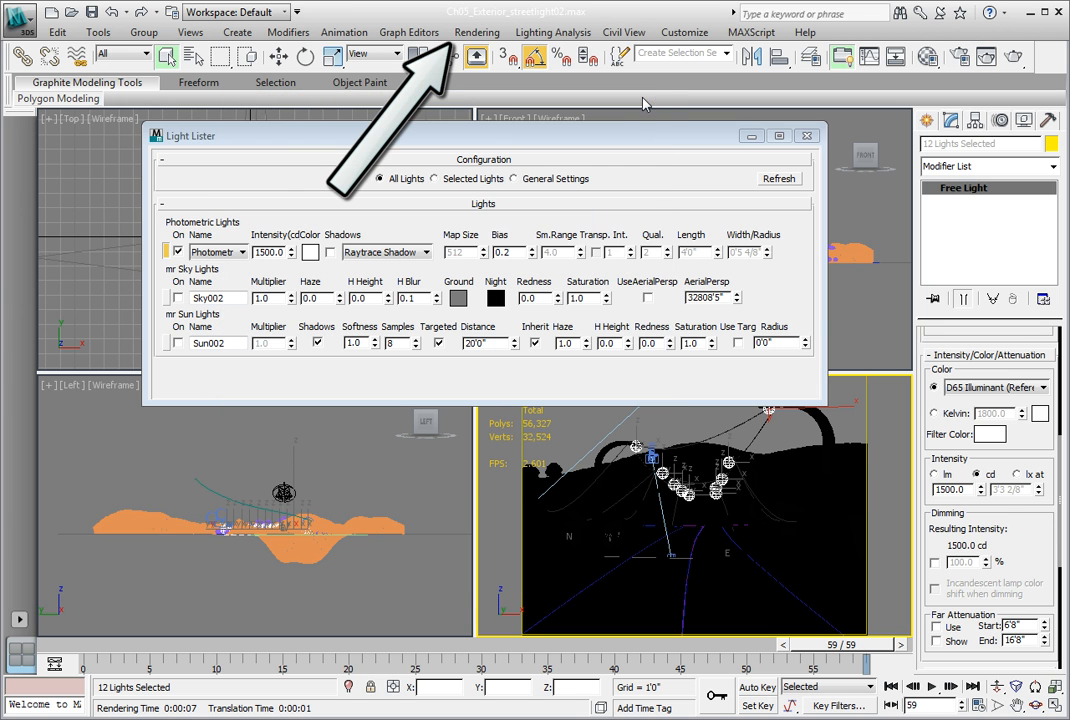
left_click(478, 33)
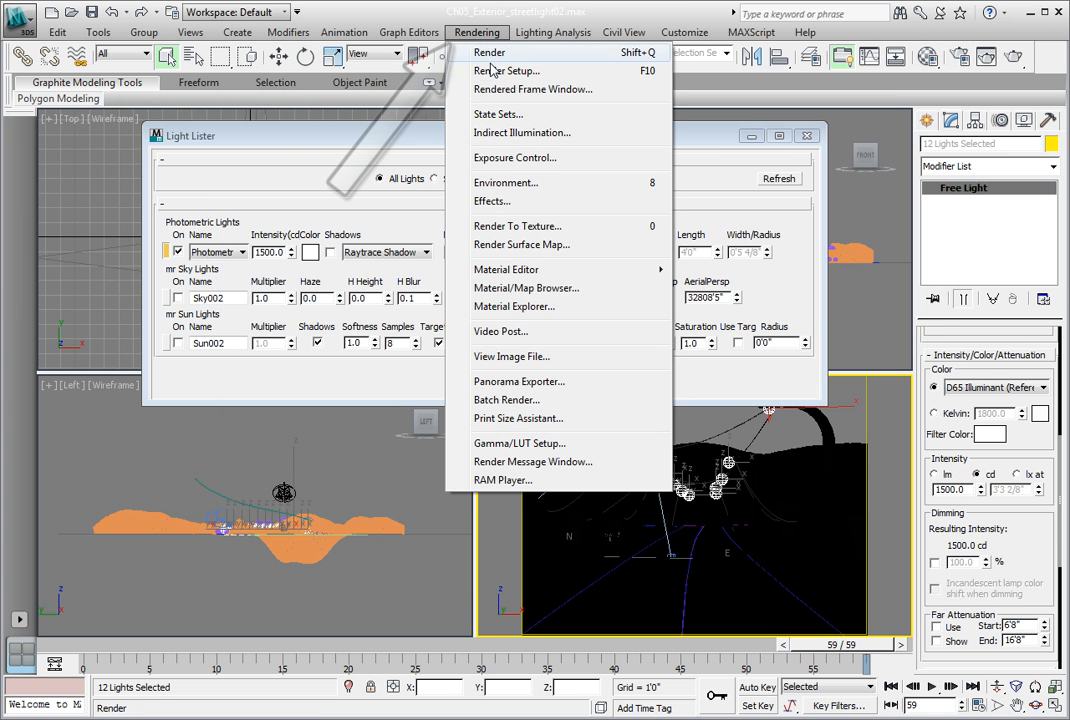
left_click(507, 160)
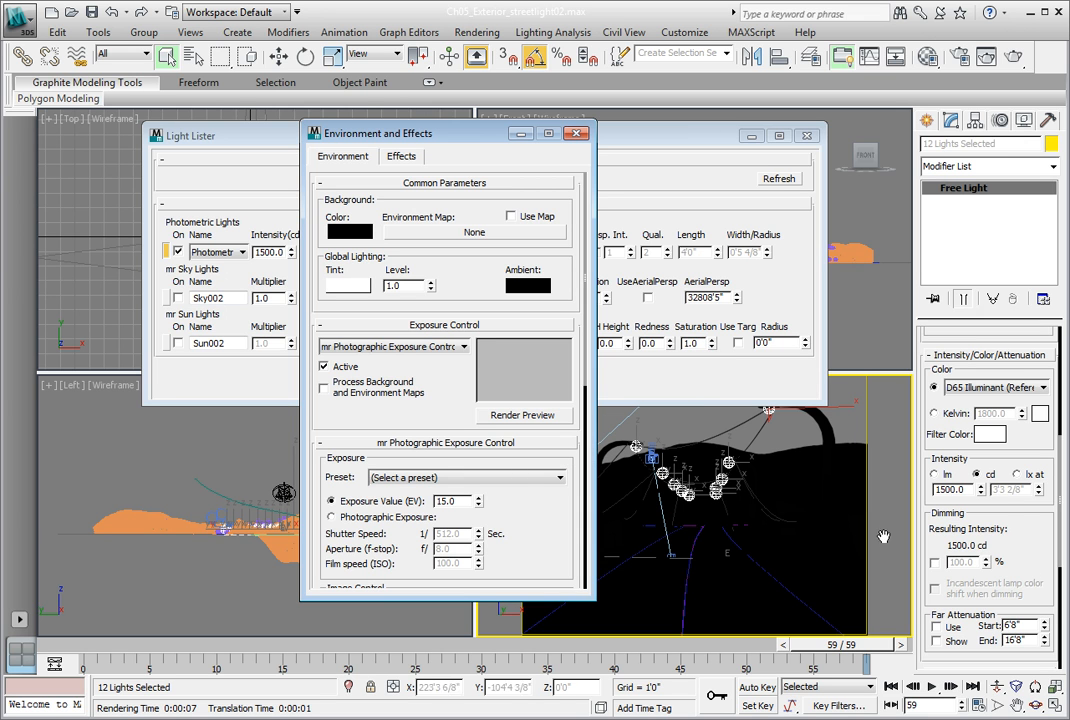
left_click(522, 480)
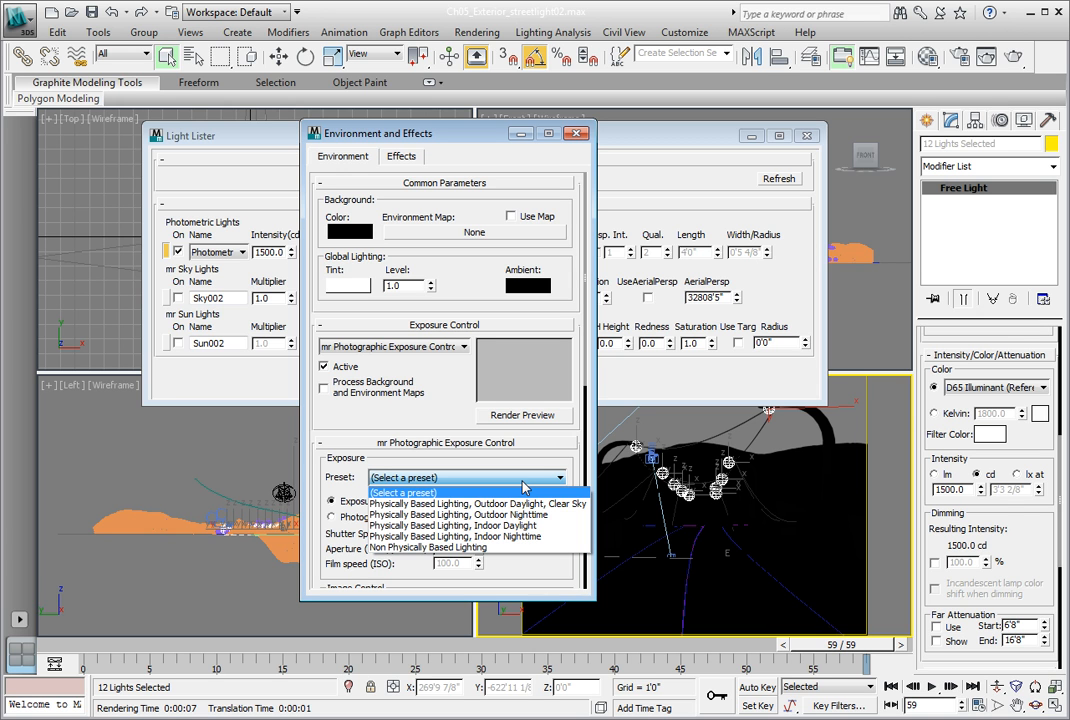
left_click(526, 514)
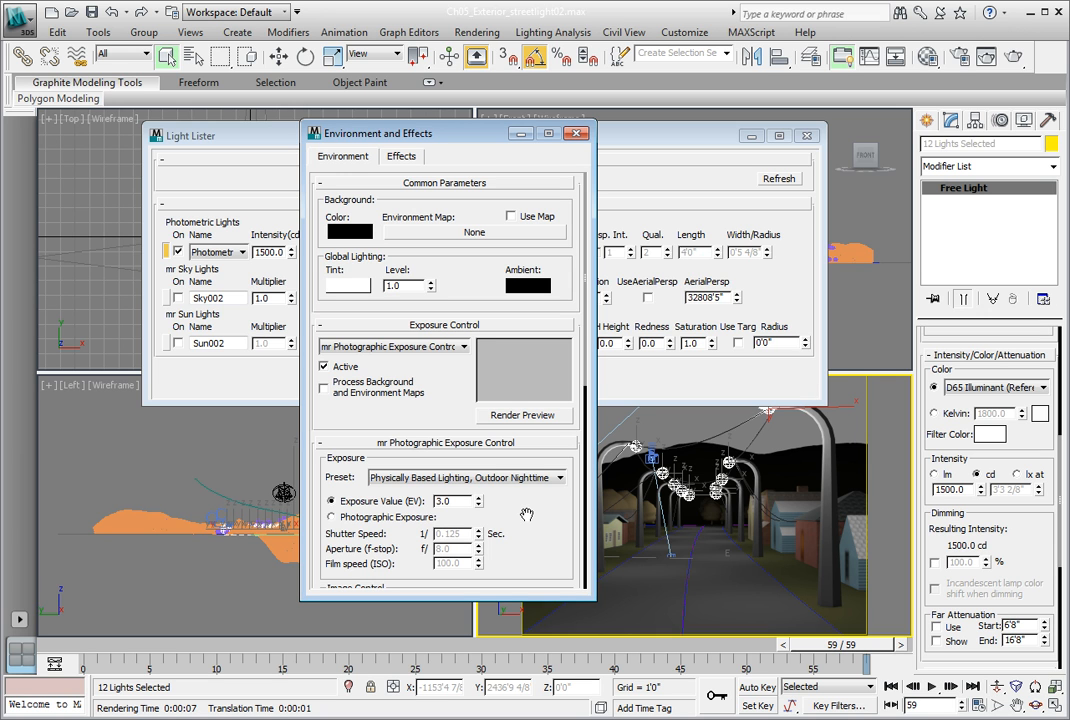
left_click(1013, 55)
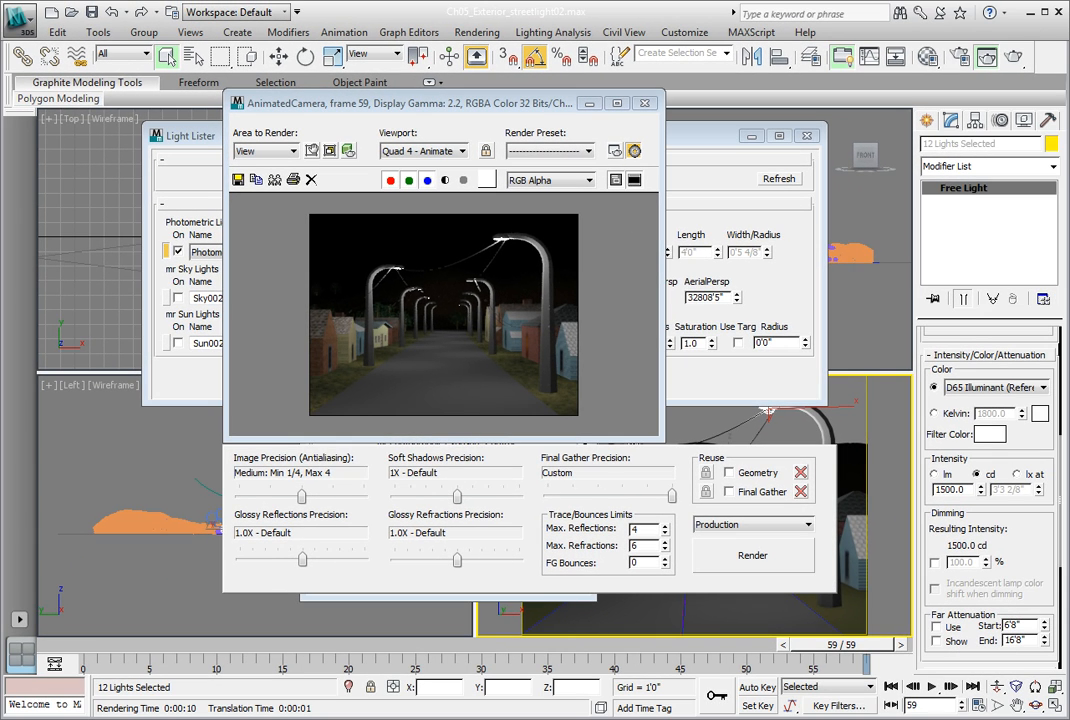
Enable ray traced shadows for the selected streetlights and render the camera view again.
scroll(990, 450, "up", 5)
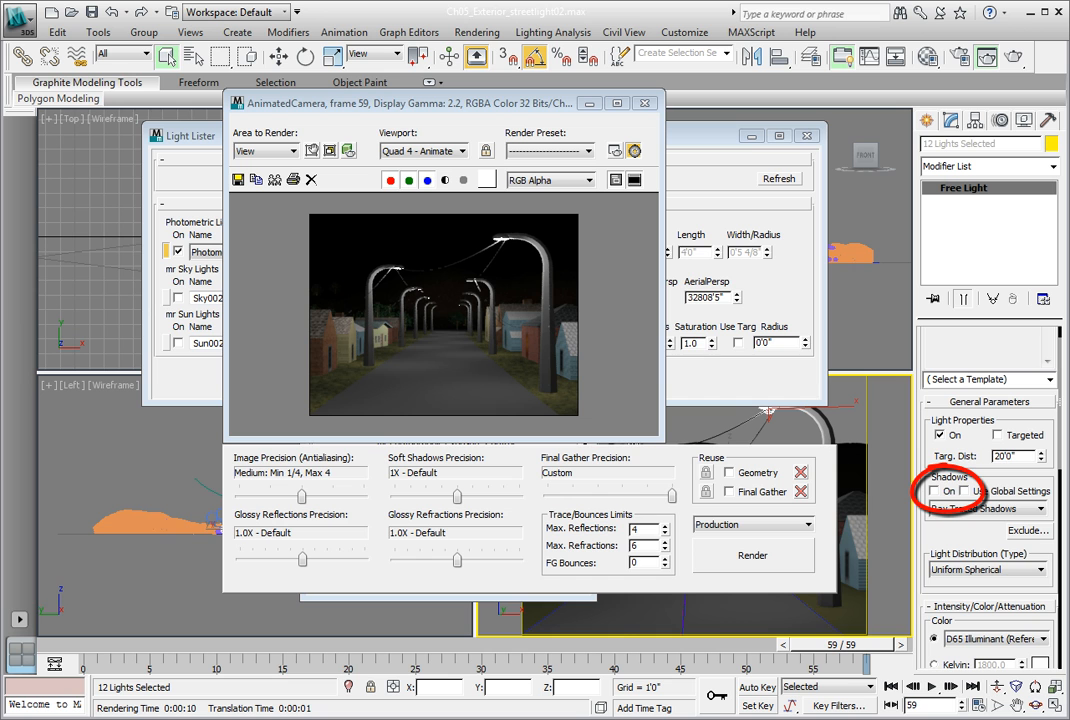
left_click(936, 491)
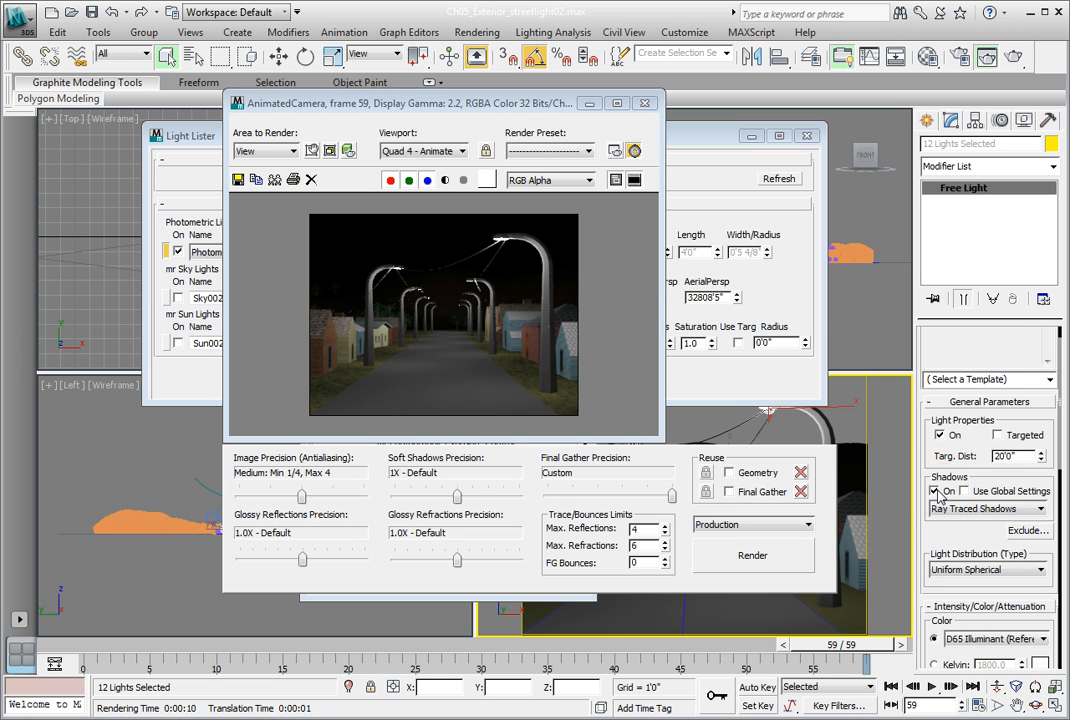
left_click(766, 568)
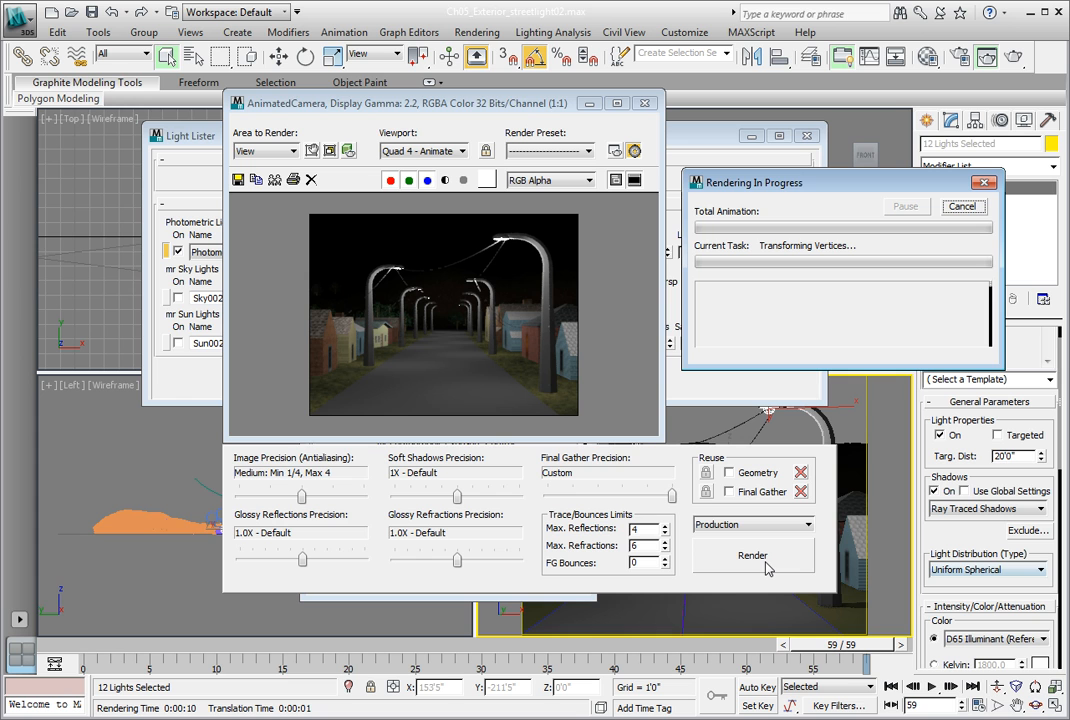